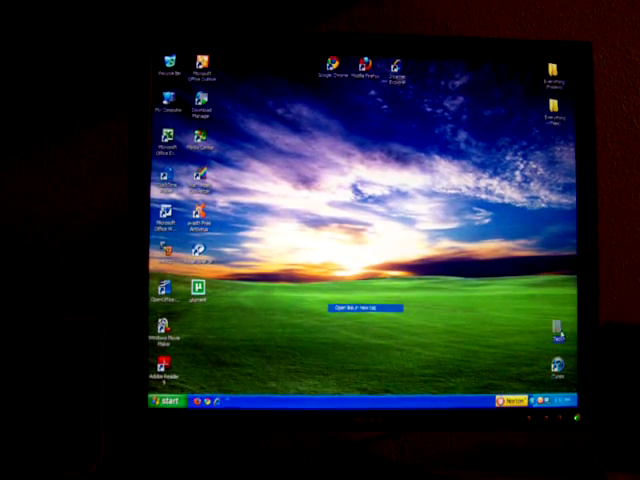
Launch redsn0w from the JB Tools > Jailbreak iOS 4.2 folder and close Explorer
{"action": "double_click", "coordinate": [556, 330]}
{"action": "double_click", "coordinate": [376, 144]}
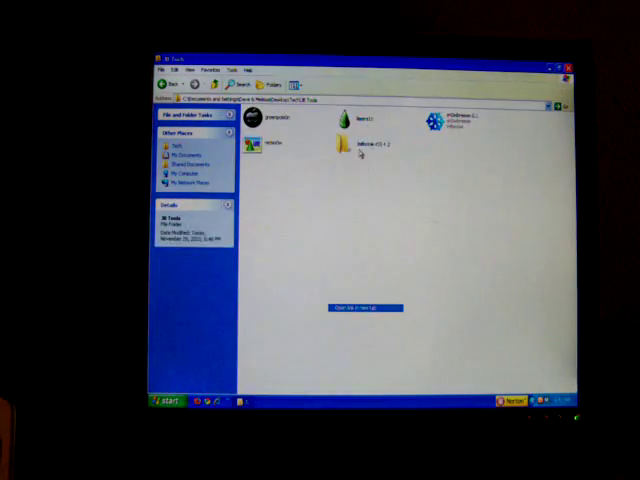
{"action": "double_click", "coordinate": [343, 146]}
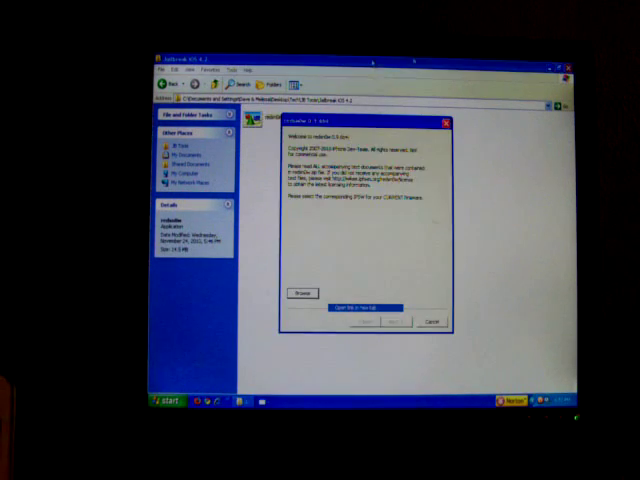
{"action": "left_click", "coordinate": [568, 69]}
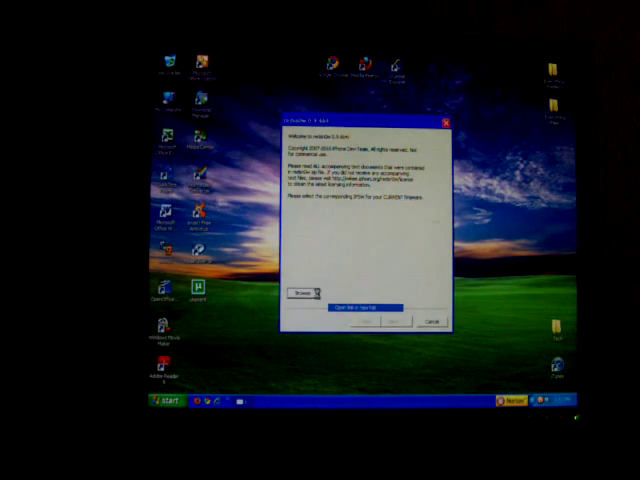
Try loading an IPSW firmware file, which redsn0w does not recognize
{"action": "left_click", "coordinate": [303, 293]}
{"action": "double_click", "coordinate": [331, 207]}
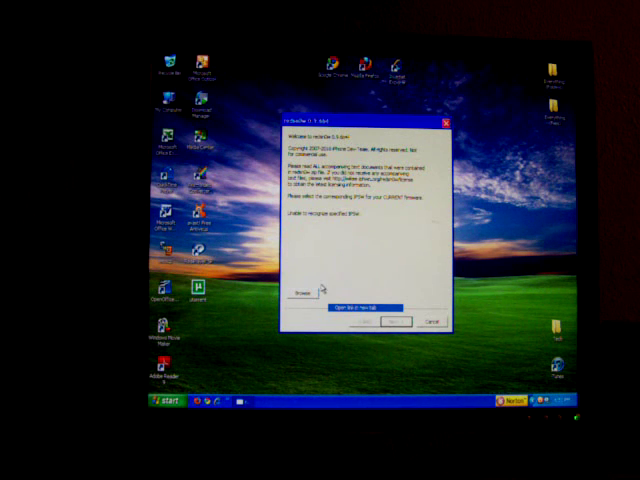
{"action": "left_click", "coordinate": [305, 292]}
Load the correct iOS 4.2 IPSW and continue once redsn0w identifies it
{"action": "double_click", "coordinate": [372, 205]}
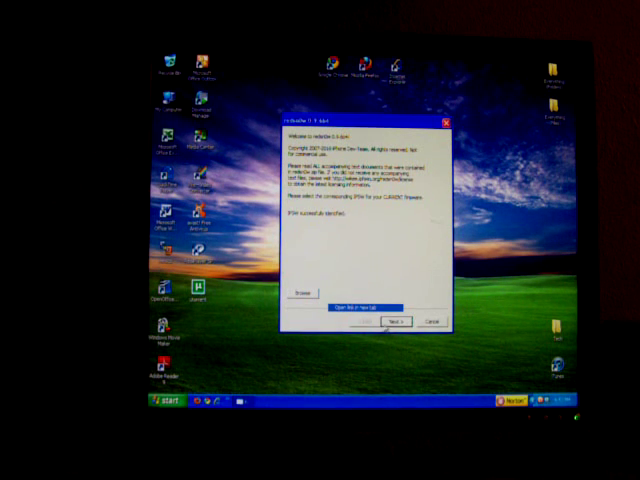
{"action": "left_click", "coordinate": [394, 321]}
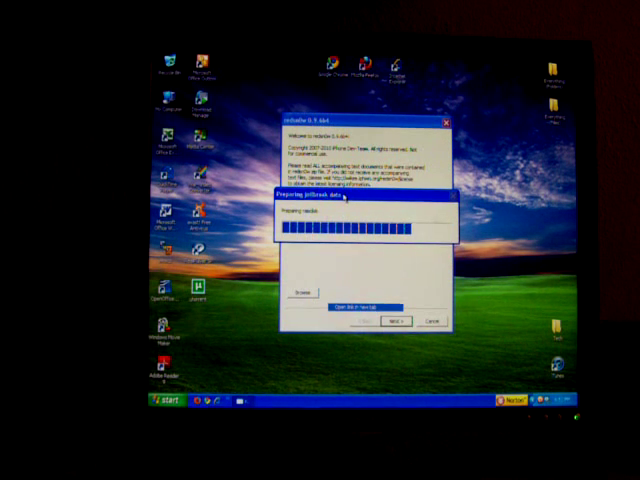
Disable Install Cydia, keep 'Just boot tethered right now' checked, and continue
{"action": "left_click", "coordinate": [322, 256]}
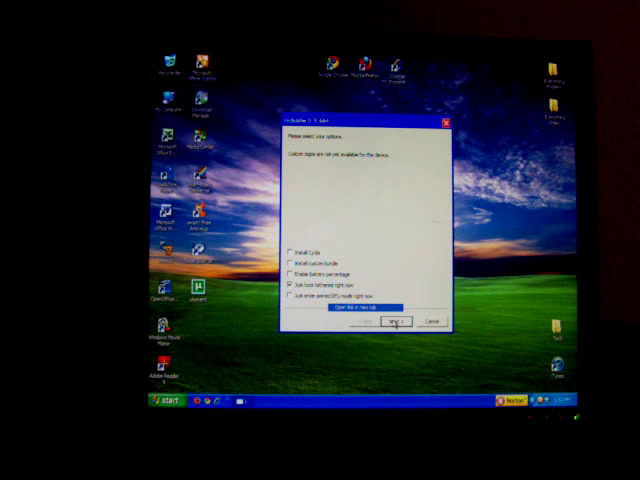
{"action": "left_click", "coordinate": [396, 322]}
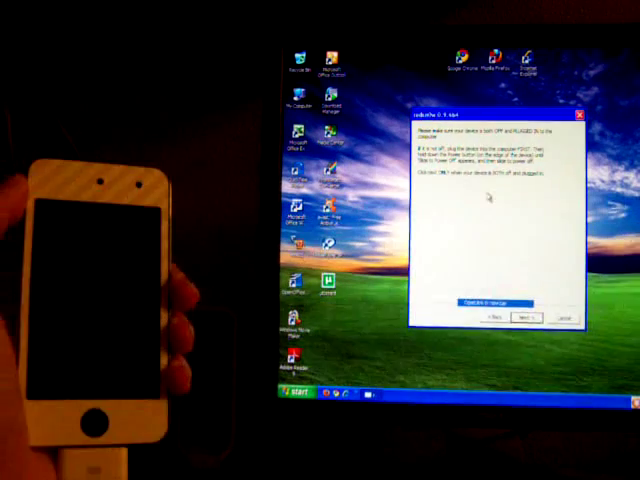
Confirm the iPod touch is off and plugged in to begin the DFU sequence
{"action": "left_click", "coordinate": [527, 318]}
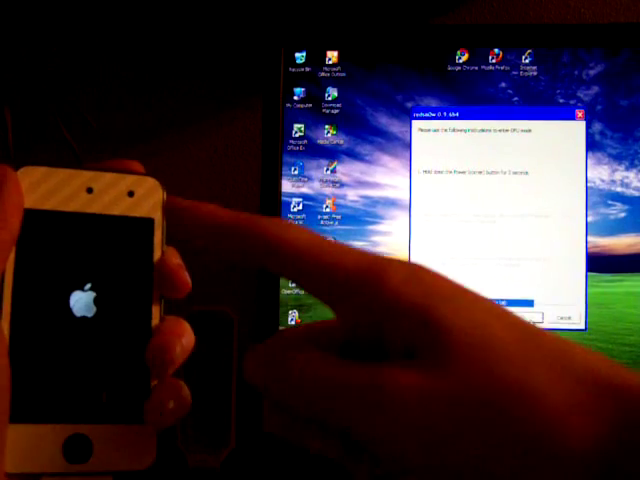